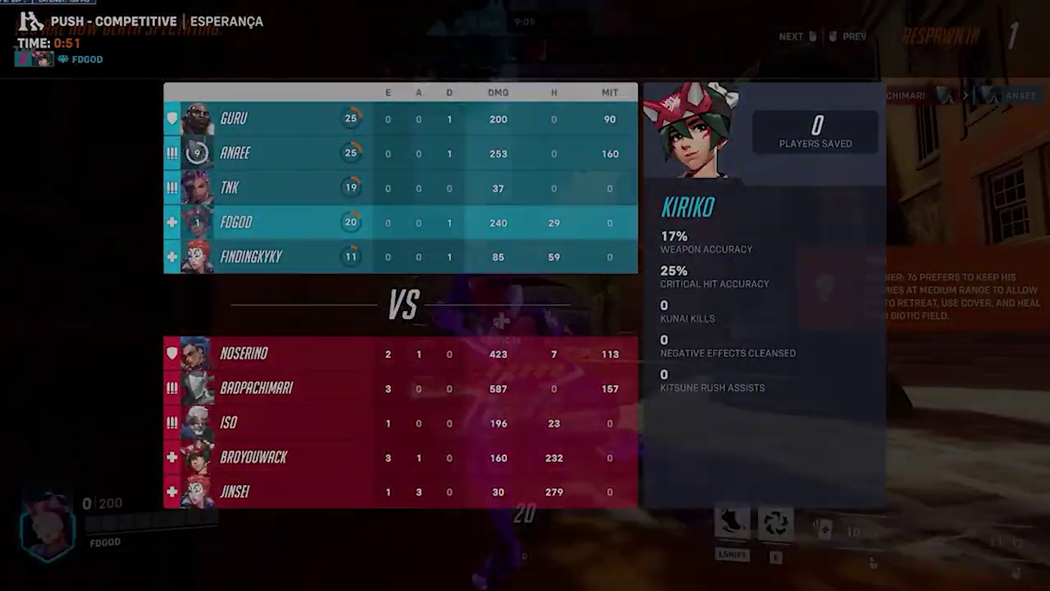
Check the Overwatch 2 scoreboard a few times, then search Windows for 'con' to find Control Panel
{"action": "key", "text": "w"}
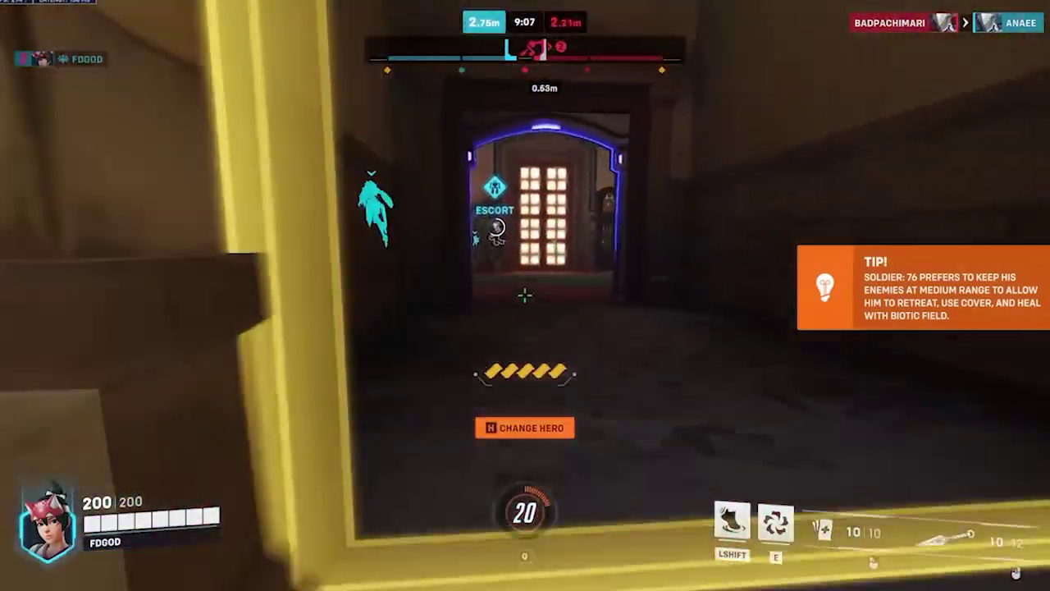
{"action": "key", "text": "Tab"}
{"action": "key", "text": "Tab"}
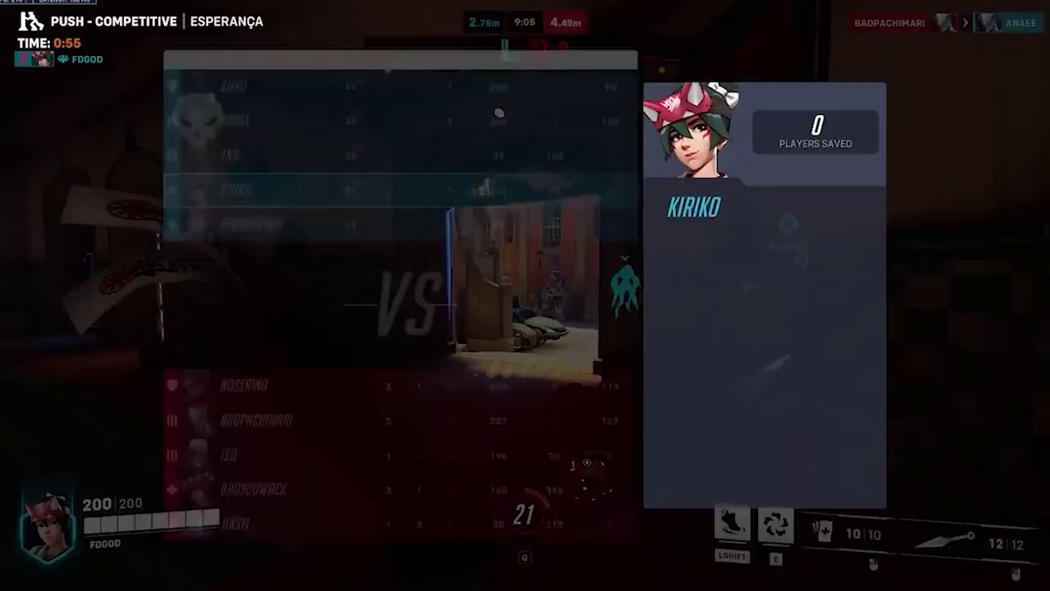
{"action": "key", "text": "Tab"}
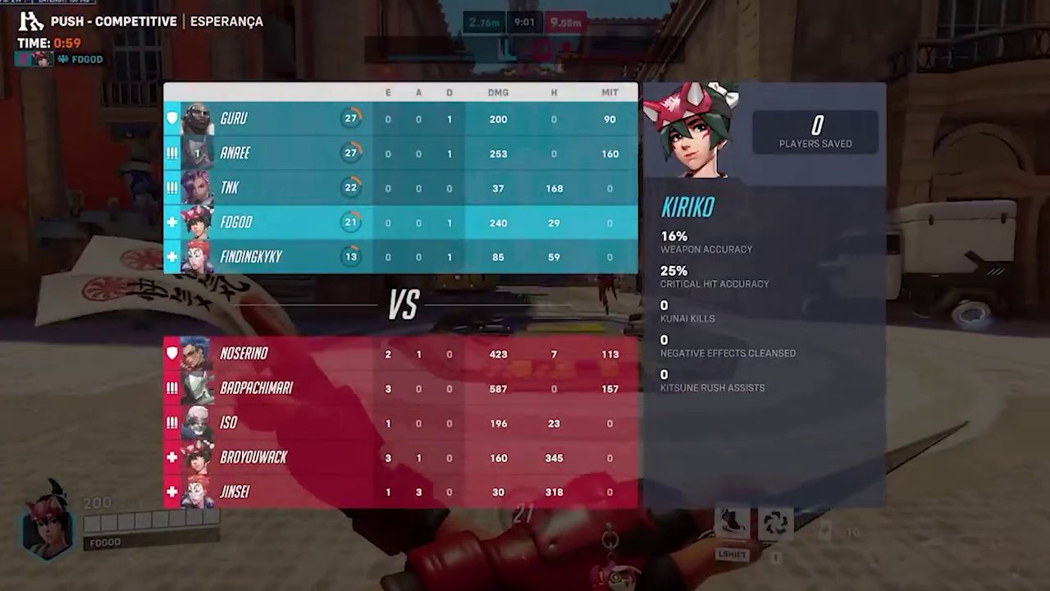
{"action": "key", "text": "Tab"}
{"action": "key", "text": "Tab"}
{"action": "key", "text": "Tab"}
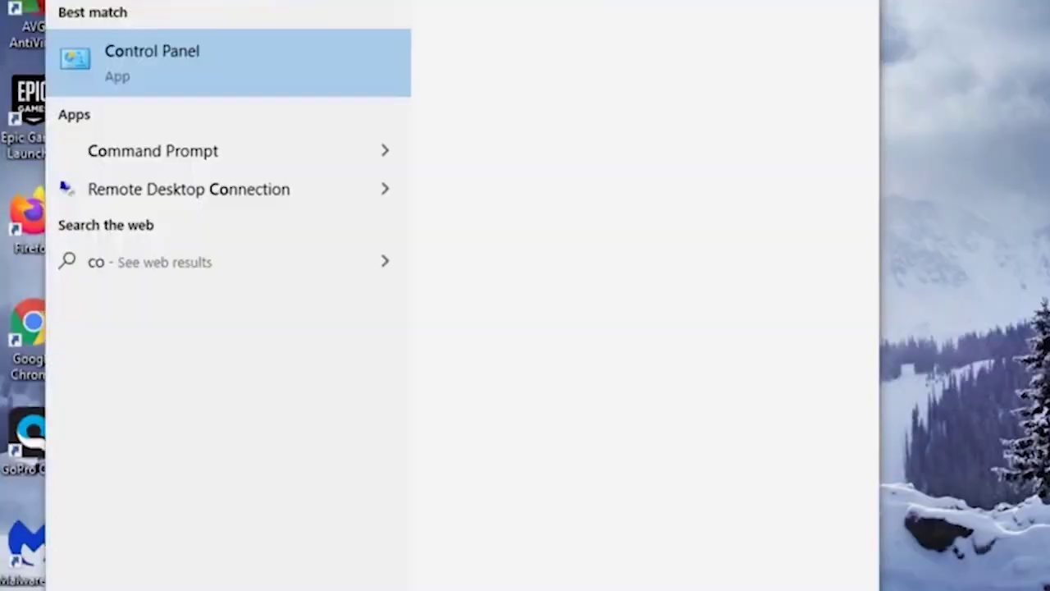
{"action": "type", "text": "n"}
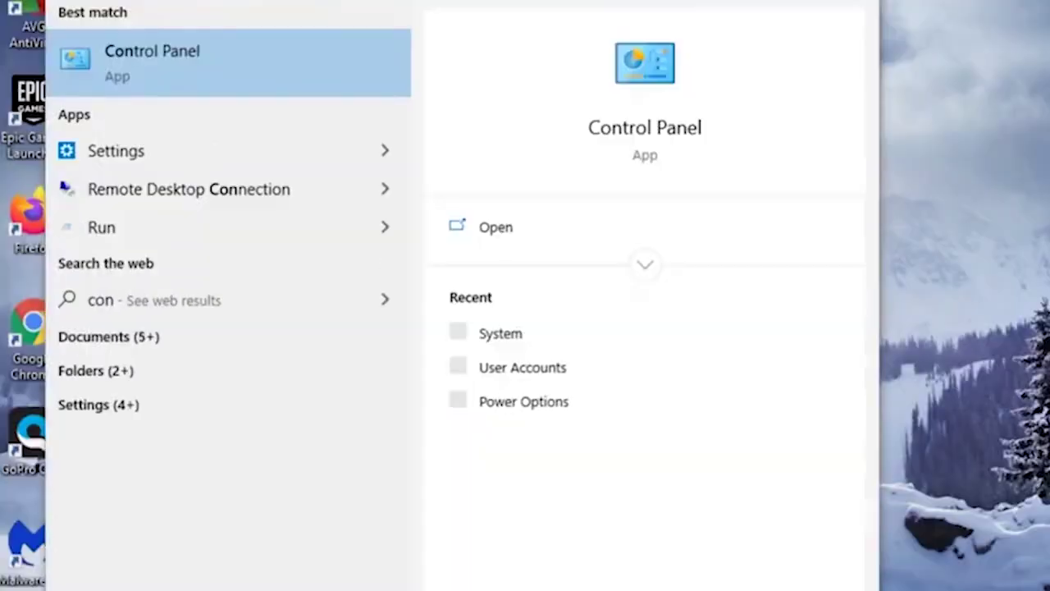
Open Control Panel and go to System and Security > Windows Defender Firewall on/off settings
{"action": "key", "text": "Return"}
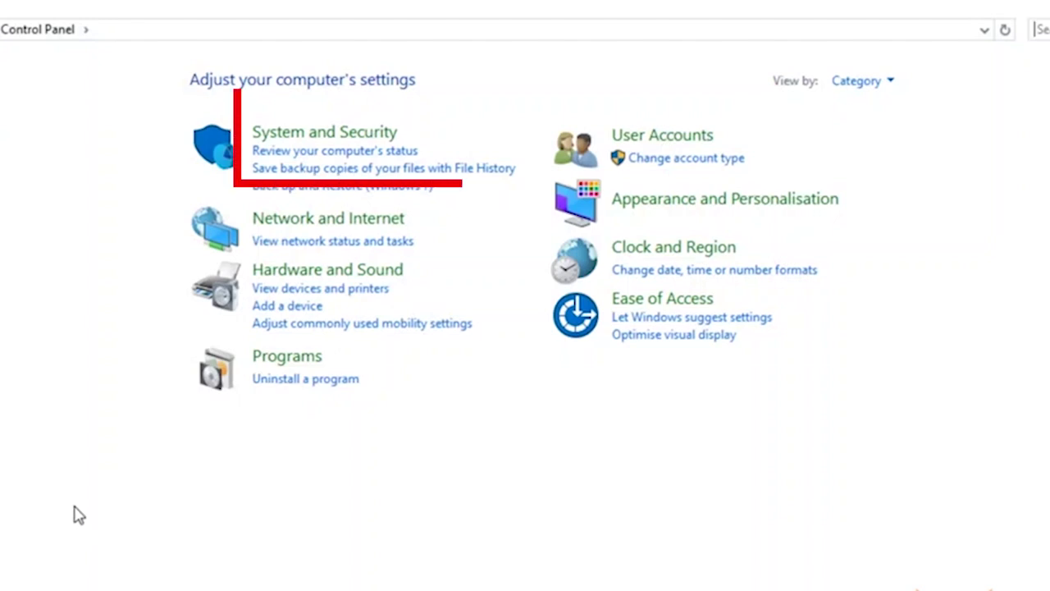
{"action": "left_click", "coordinate": [302, 138]}
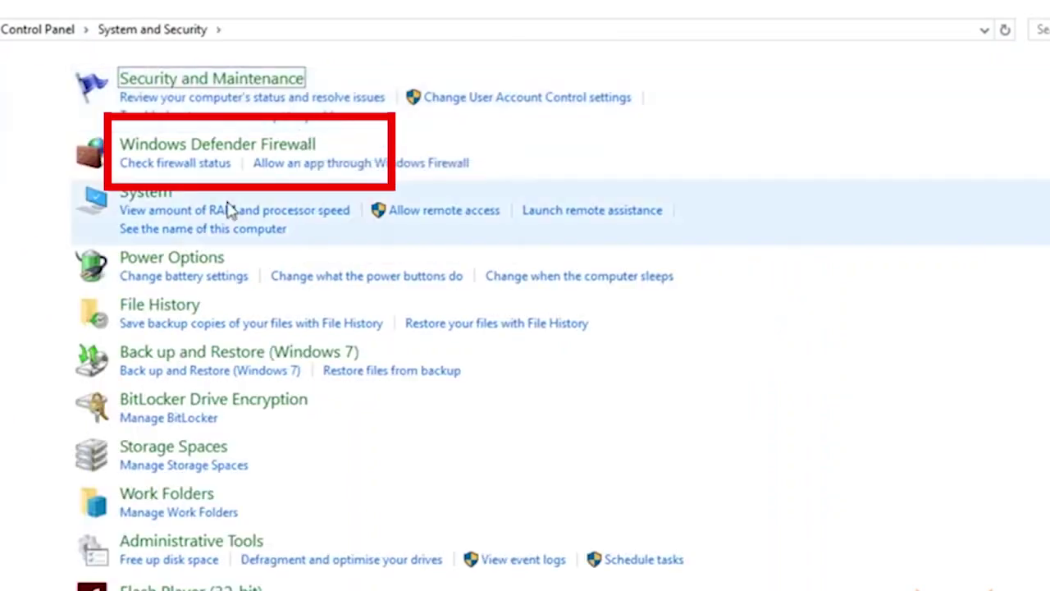
{"action": "left_click", "coordinate": [162, 148]}
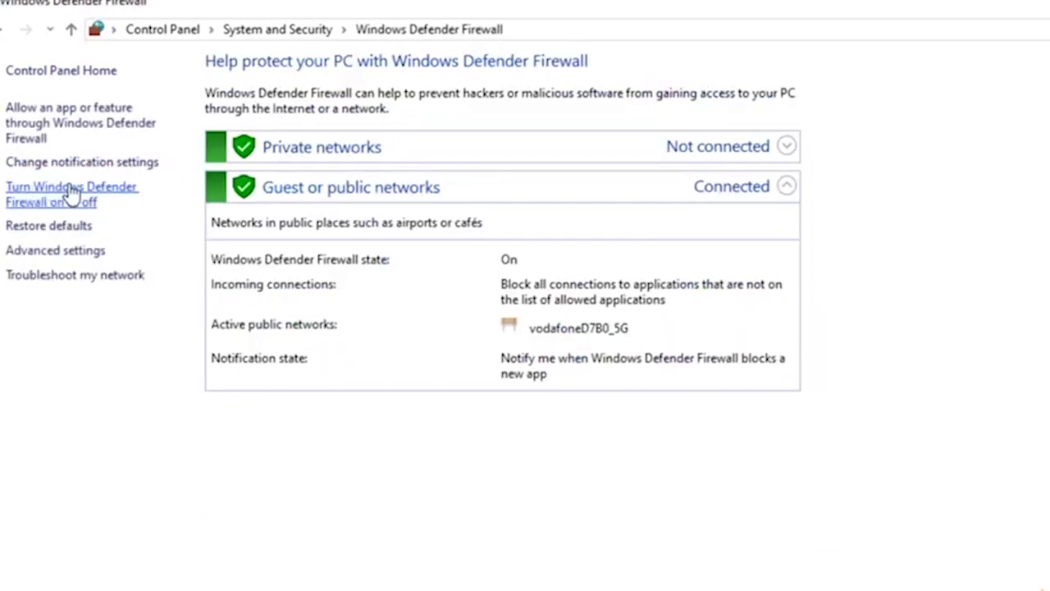
{"action": "left_click", "coordinate": [128, 194]}
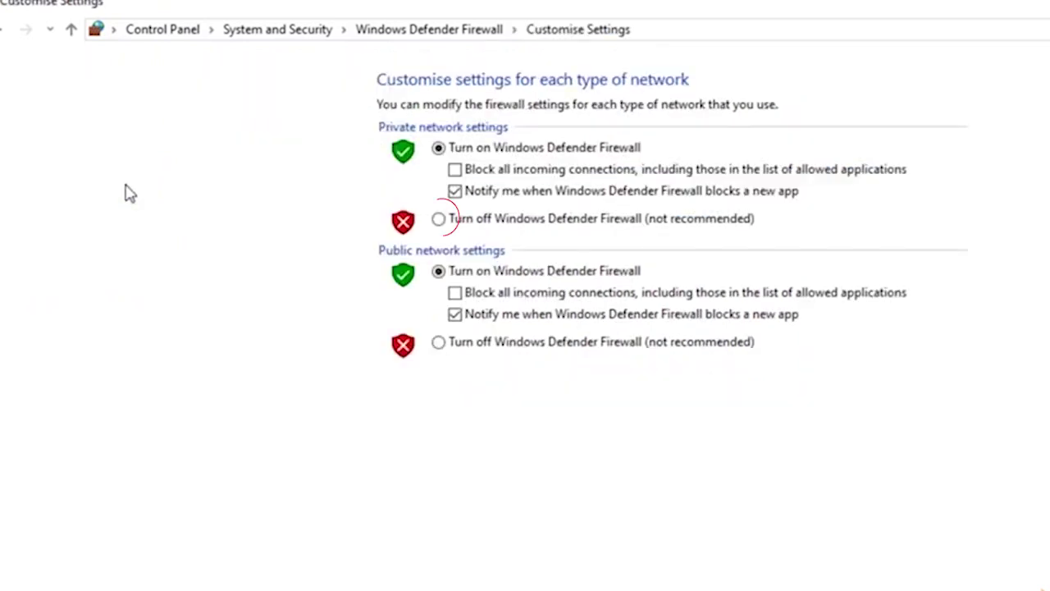
Select Turn off Windows Defender Firewall for both private and public network settings
{"action": "left_click", "coordinate": [444, 224]}
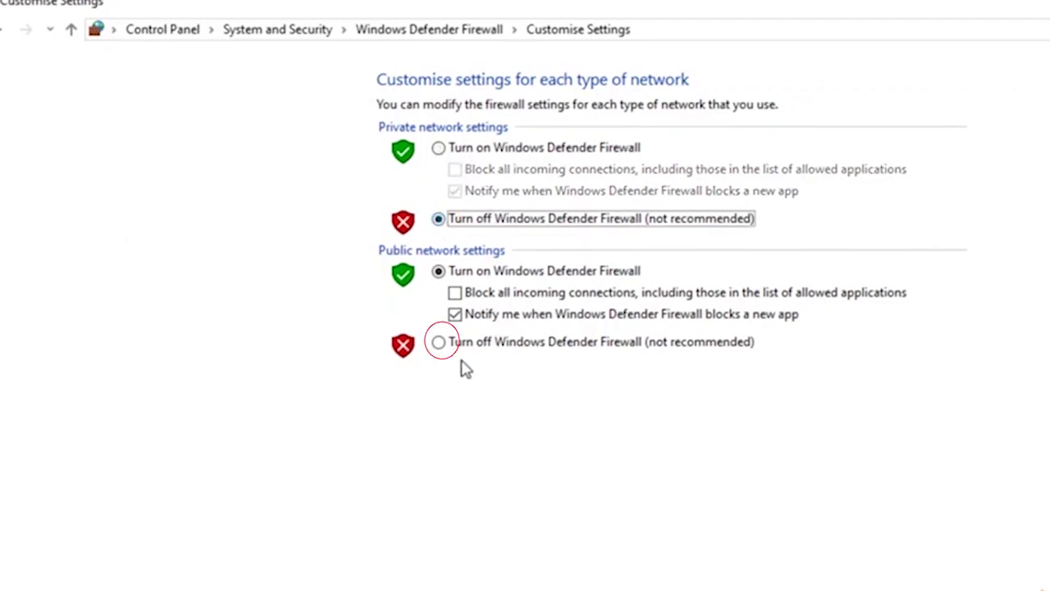
{"action": "left_click", "coordinate": [442, 346]}
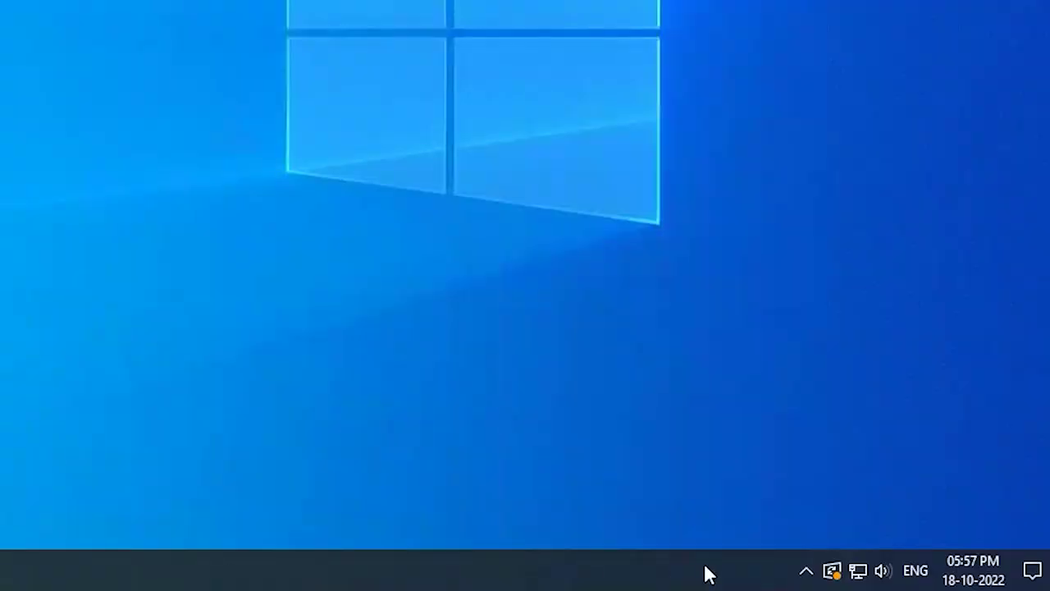
Open the Sound dialog's Playback tab from the taskbar speaker icon and select Speakers
{"action": "right_click", "coordinate": [886, 574]}
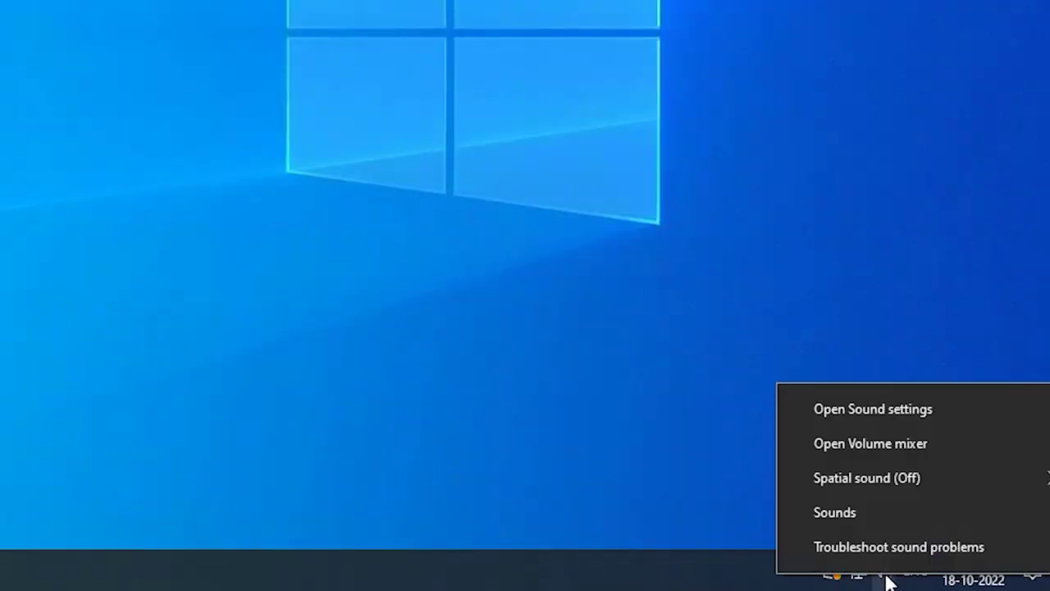
{"action": "left_click", "coordinate": [876, 510]}
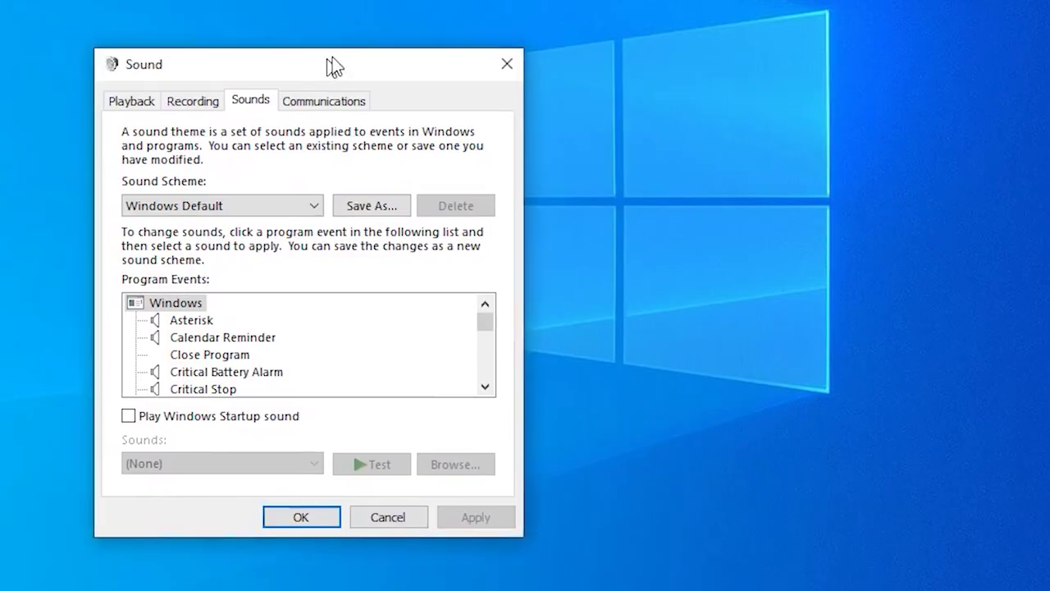
{"action": "left_click", "coordinate": [172, 85]}
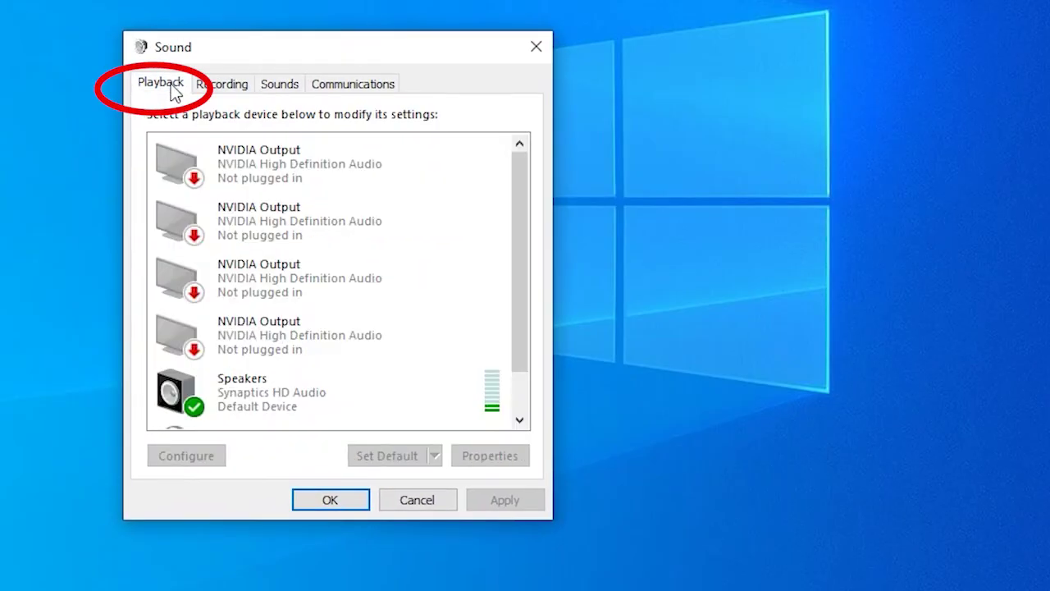
{"action": "scroll", "coordinate": [299, 372], "scroll_direction": "down", "scroll_amount": 1}
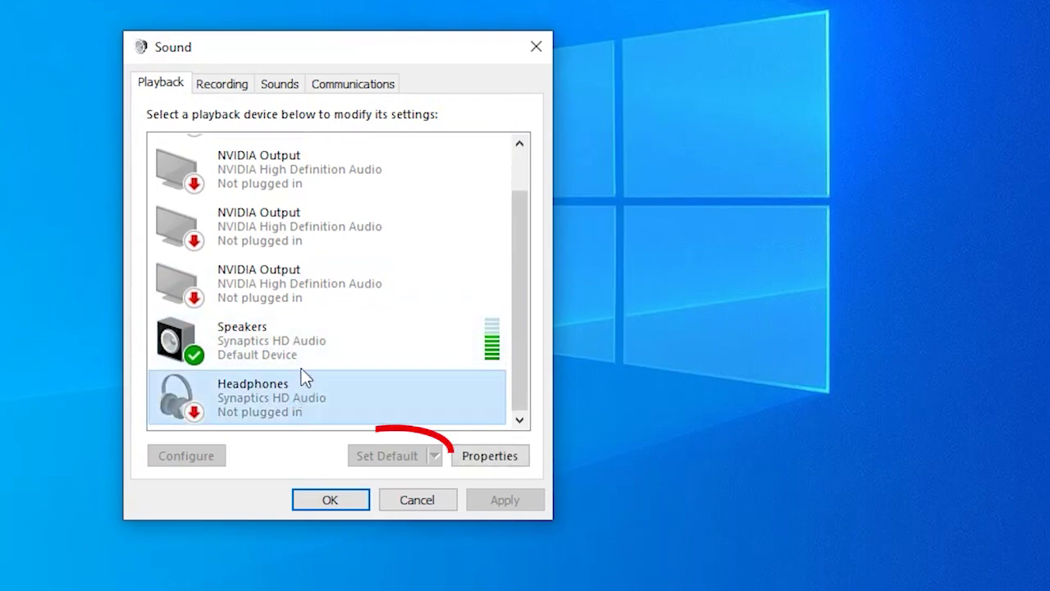
{"action": "left_click", "coordinate": [301, 345]}
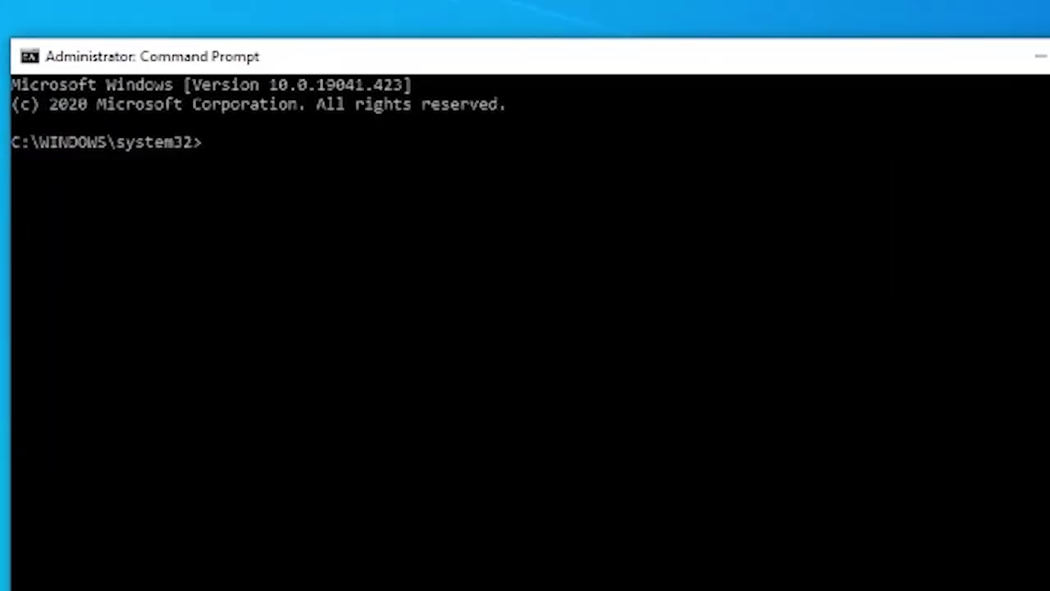
Run MSDT.EXE -ID DEVICEDIAGNOSTIC to launch the Hardware and Devices troubleshooter, then open Windows search
{"action": "type", "text": "MSDT.EXE -"}
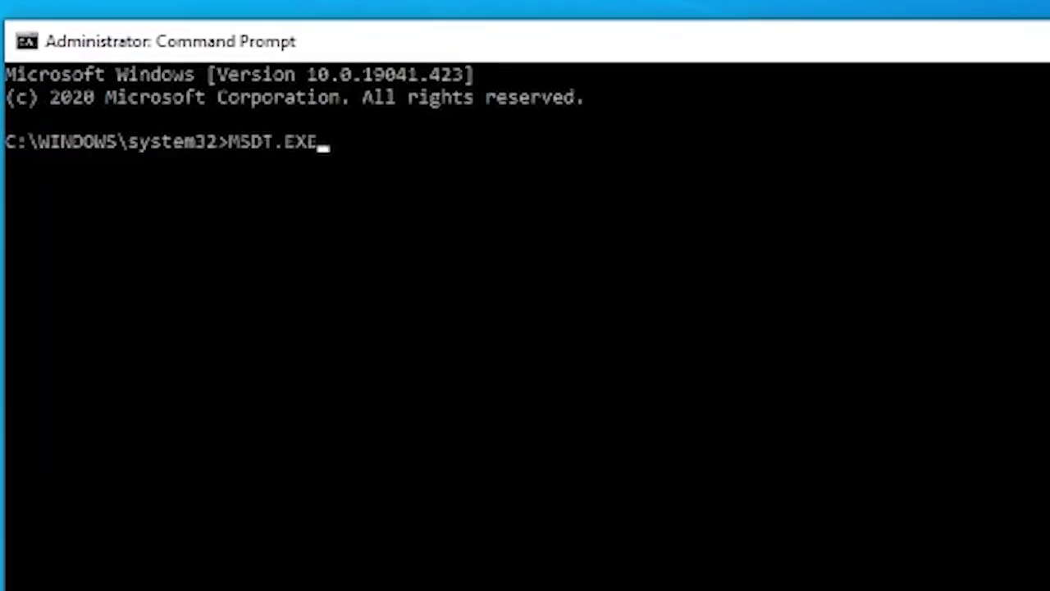
{"action": "type", "text": "ID DEVICEDIAGNOSTIC"}
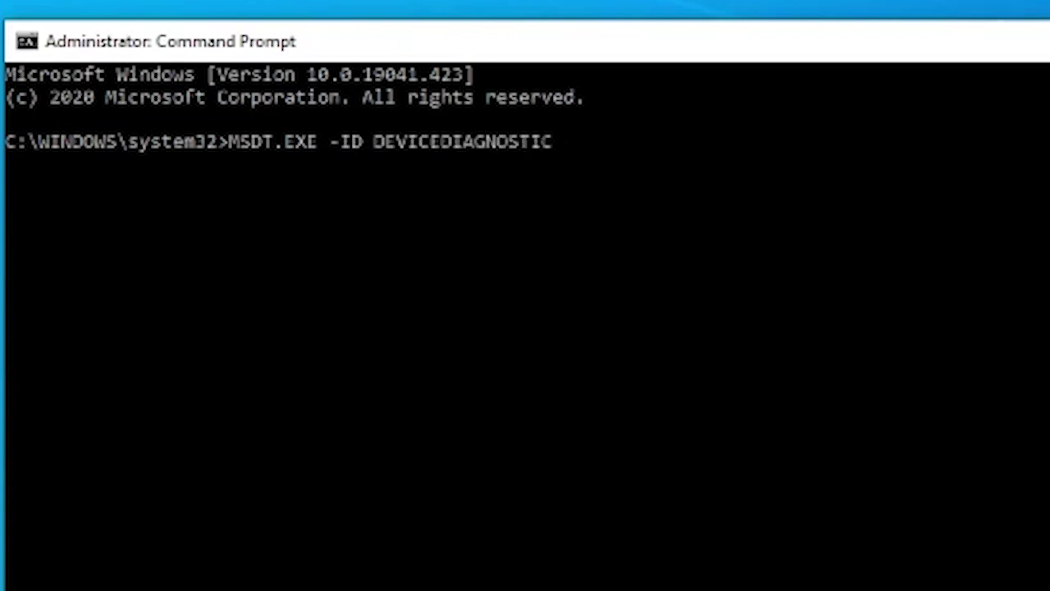
{"action": "key", "text": "Return"}
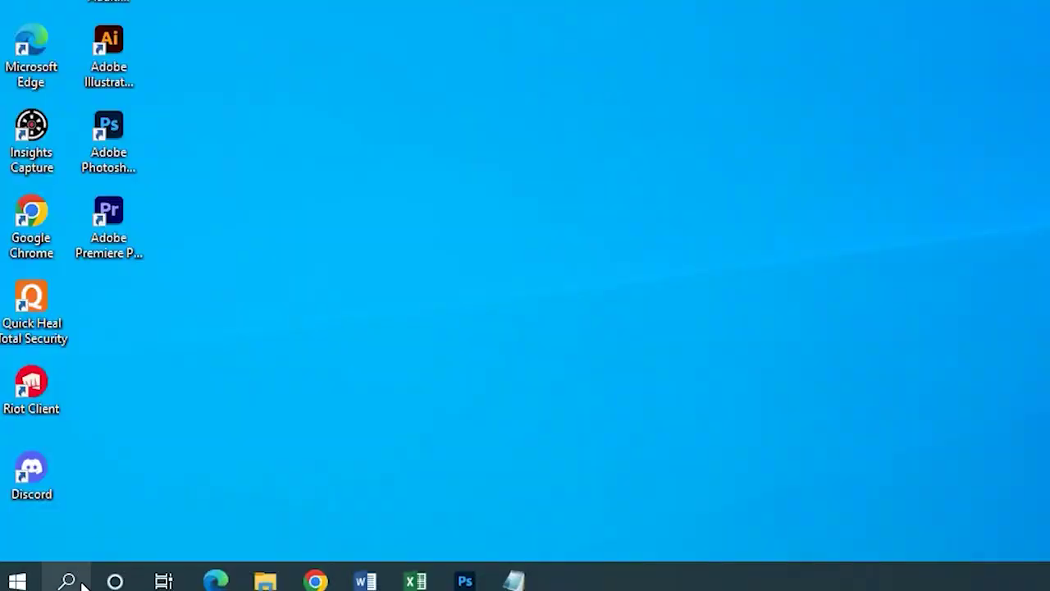
{"action": "left_click", "coordinate": [80, 580]}
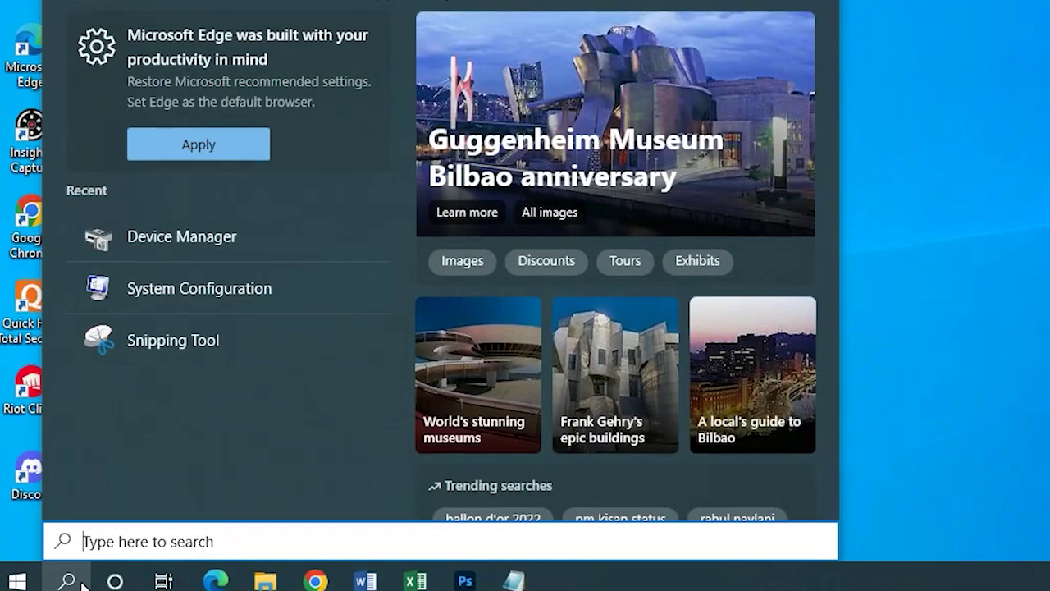
Open Device Manager and disable Synaptics HD Audio under Sound, video and game controllers
{"action": "type", "text": "device"}
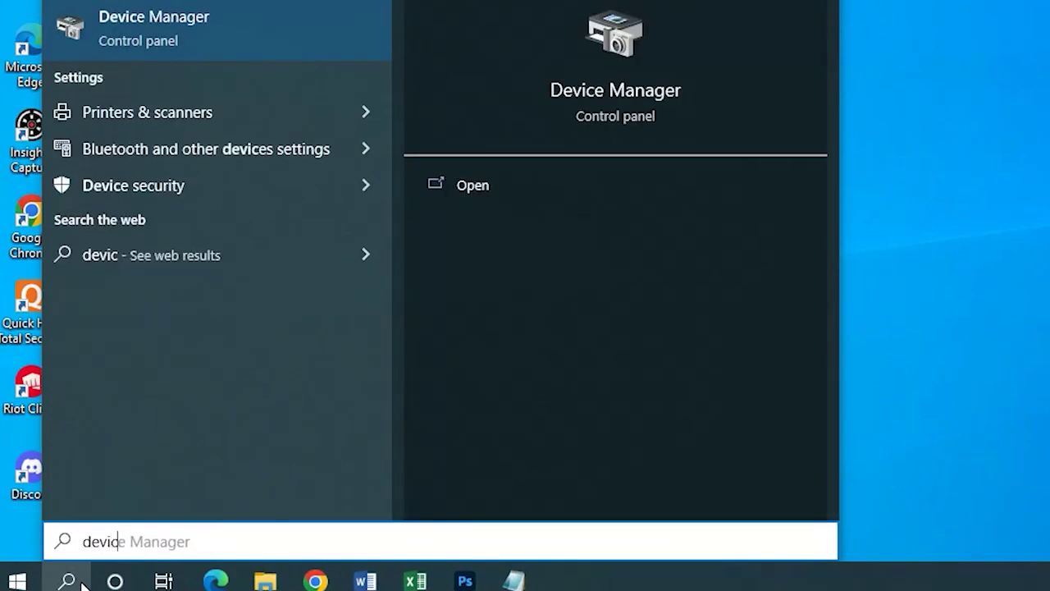
{"action": "left_click", "coordinate": [155, 27]}
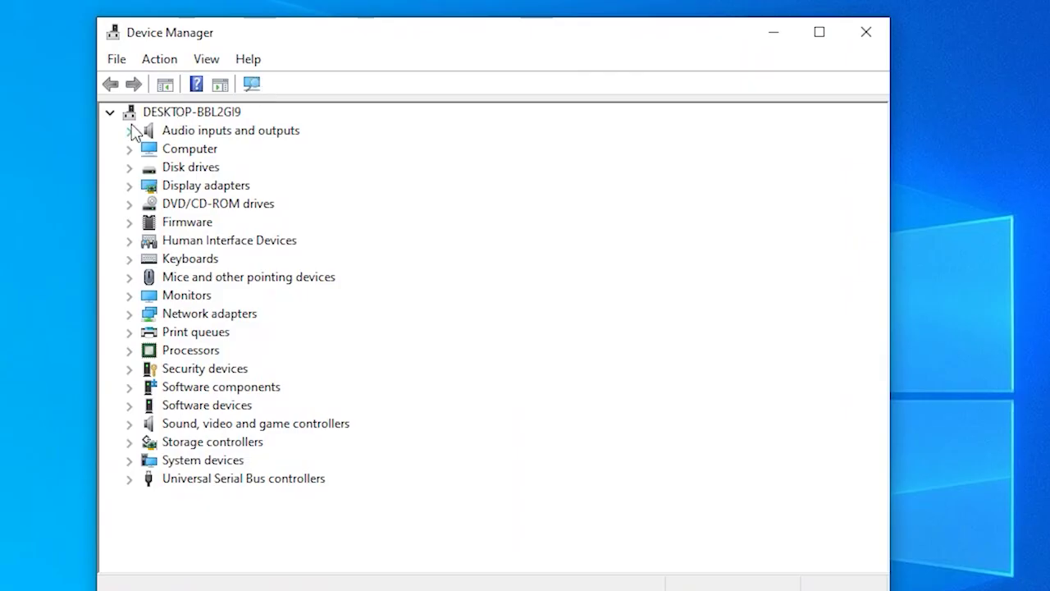
{"action": "left_click", "coordinate": [128, 131]}
{"action": "left_click", "coordinate": [129, 130]}
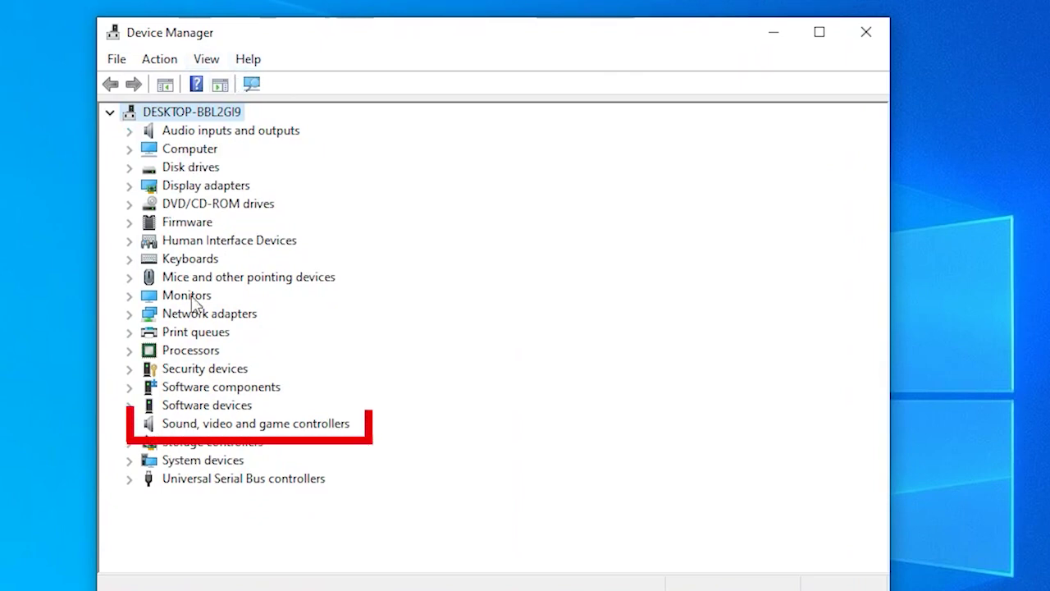
{"action": "left_click", "coordinate": [132, 424]}
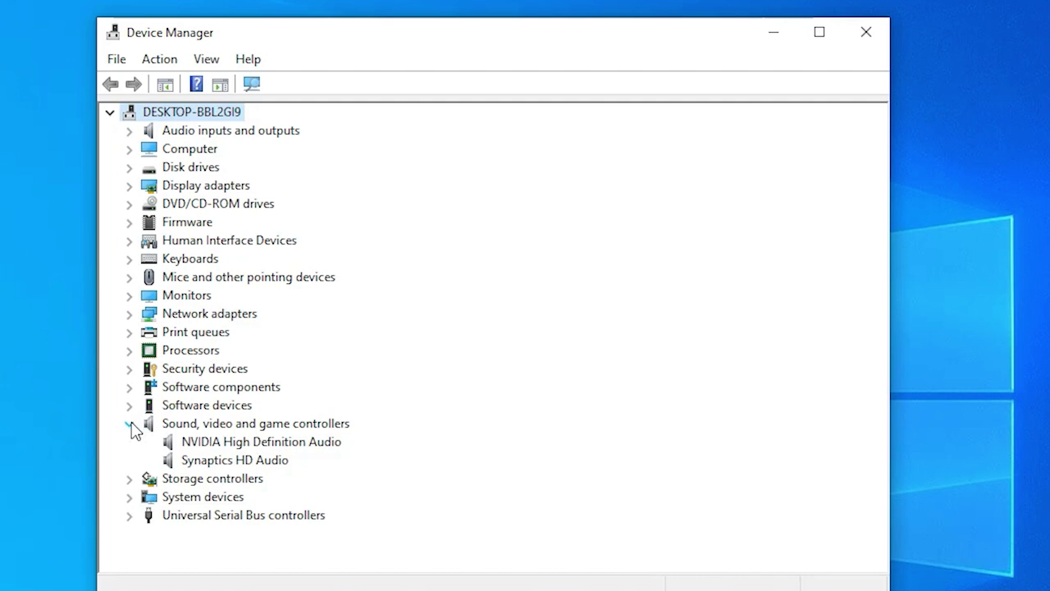
{"action": "right_click", "coordinate": [229, 464]}
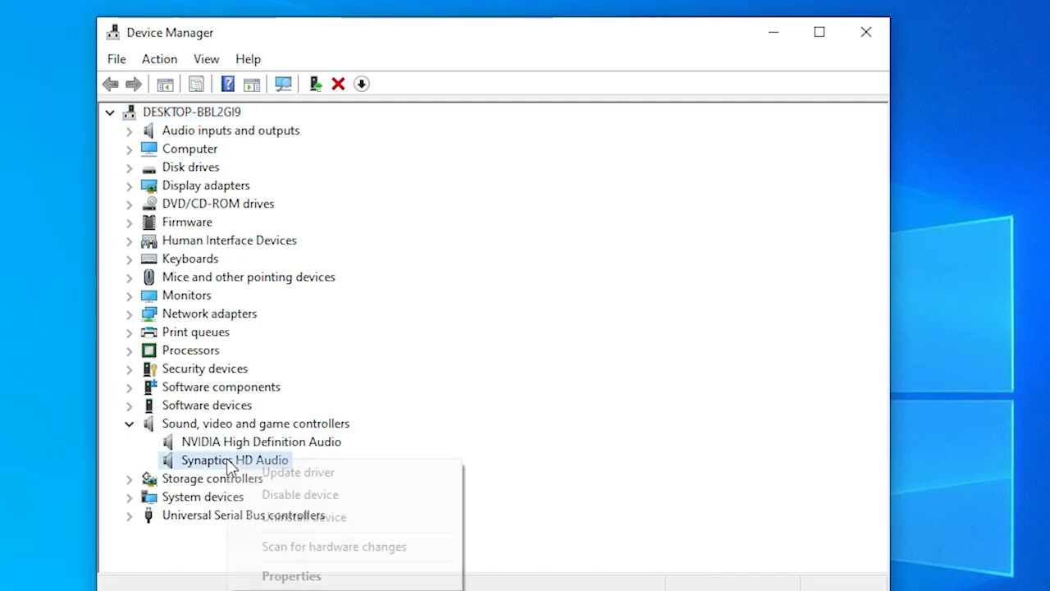
{"action": "left_click", "coordinate": [336, 496]}
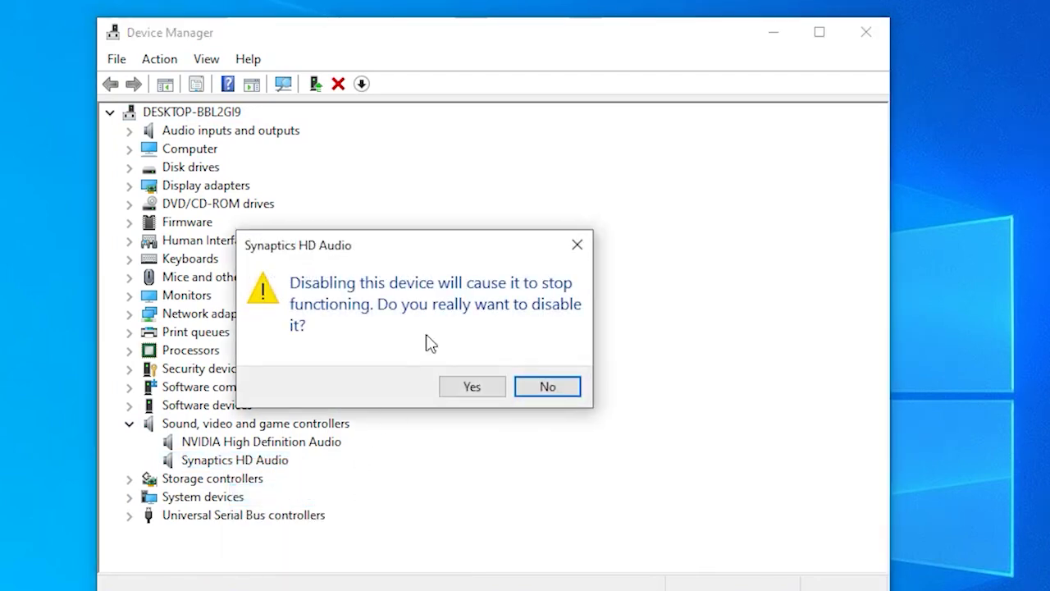
{"action": "left_click", "coordinate": [480, 387]}
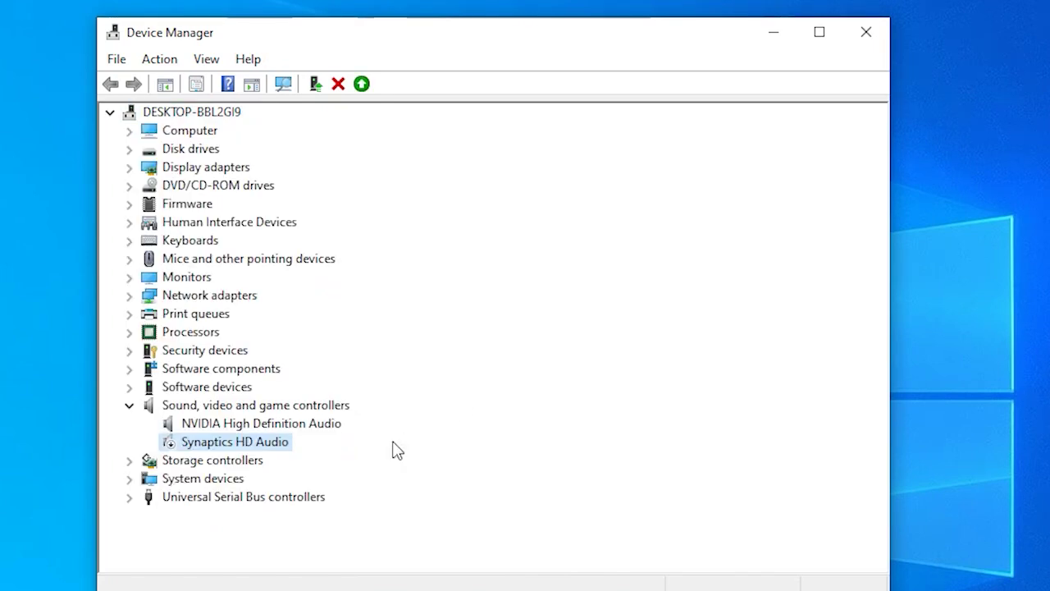
Re-enable the Synaptics HD Audio device under Sound, video and game controllers
{"action": "left_click", "coordinate": [142, 407]}
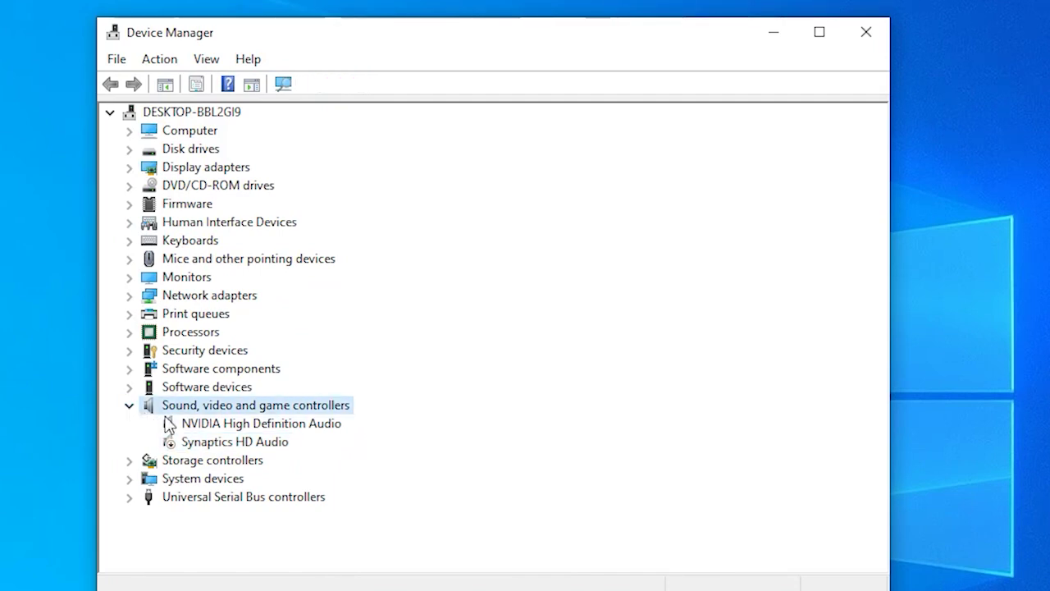
{"action": "left_click", "coordinate": [250, 448]}
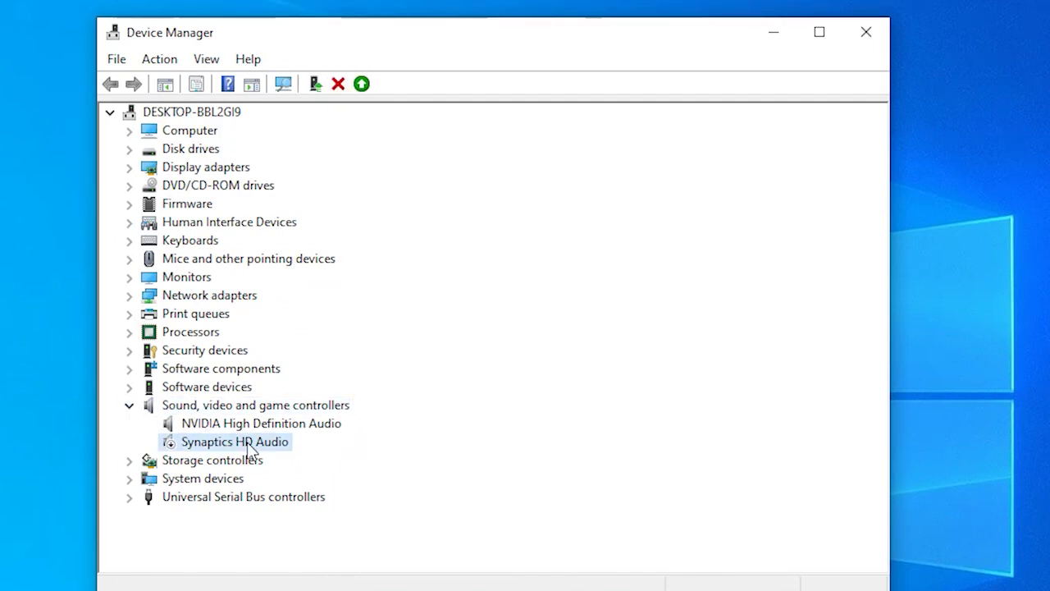
{"action": "right_click", "coordinate": [250, 447]}
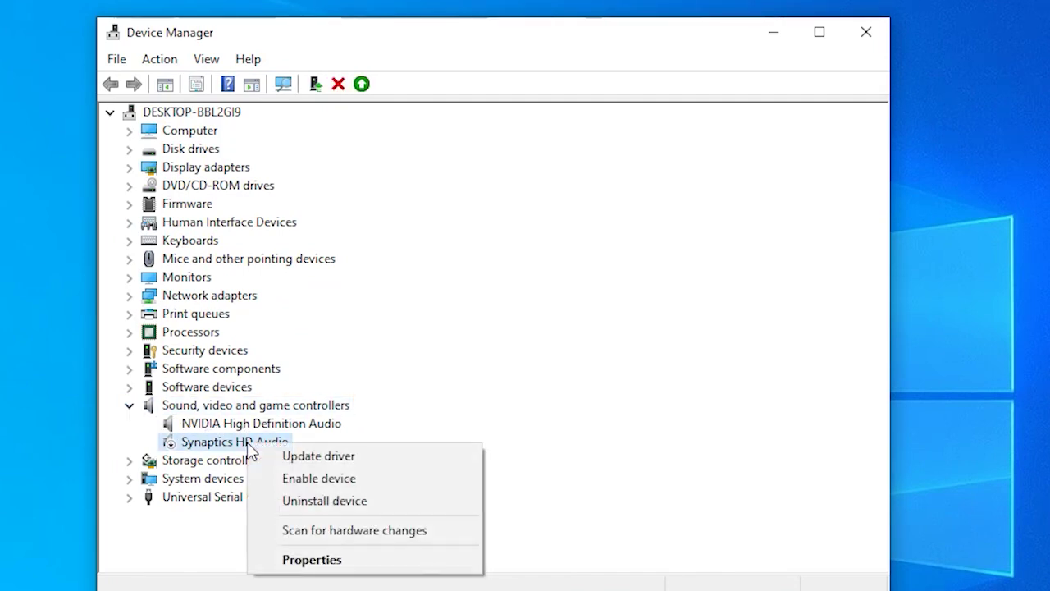
{"action": "left_click", "coordinate": [348, 484]}
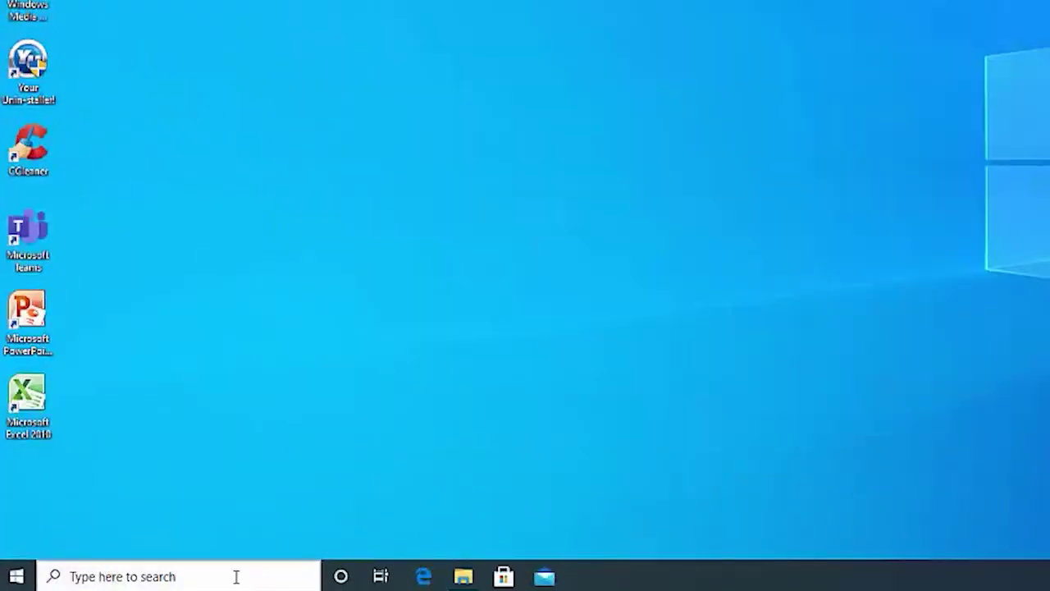
Search for 'device manager', open it and expand Audio inputs and outputs
{"action": "left_click", "coordinate": [235, 576]}
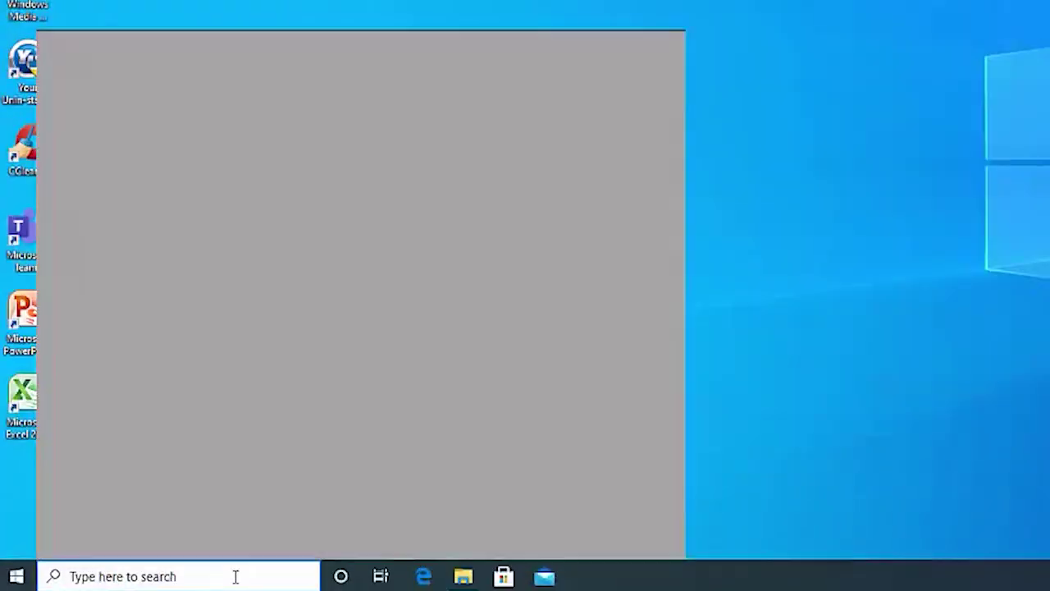
{"action": "type", "text": "device manager"}
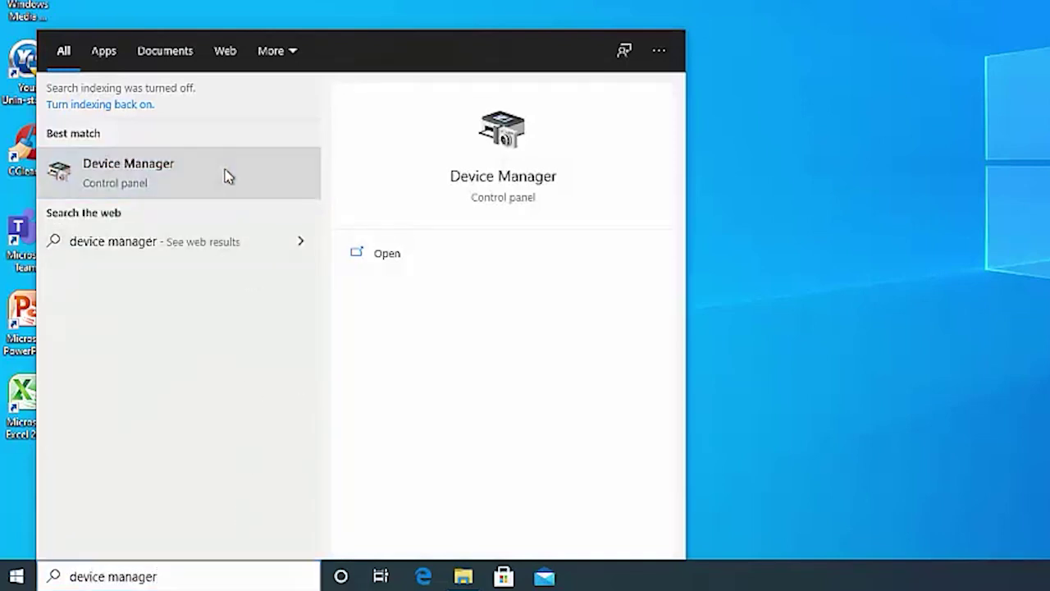
{"action": "left_click", "coordinate": [227, 177]}
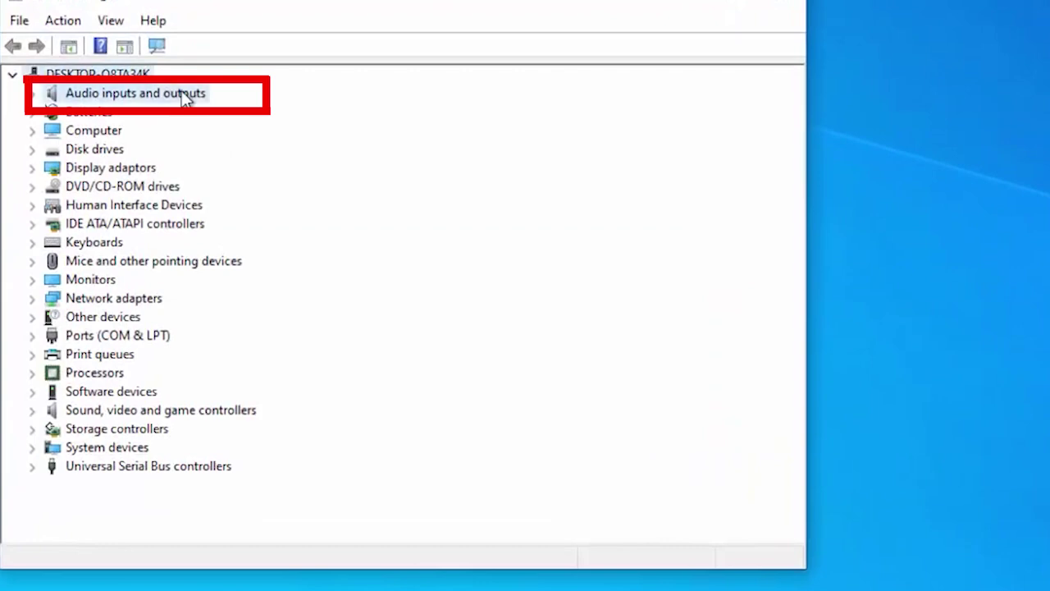
{"action": "double_click", "coordinate": [185, 96]}
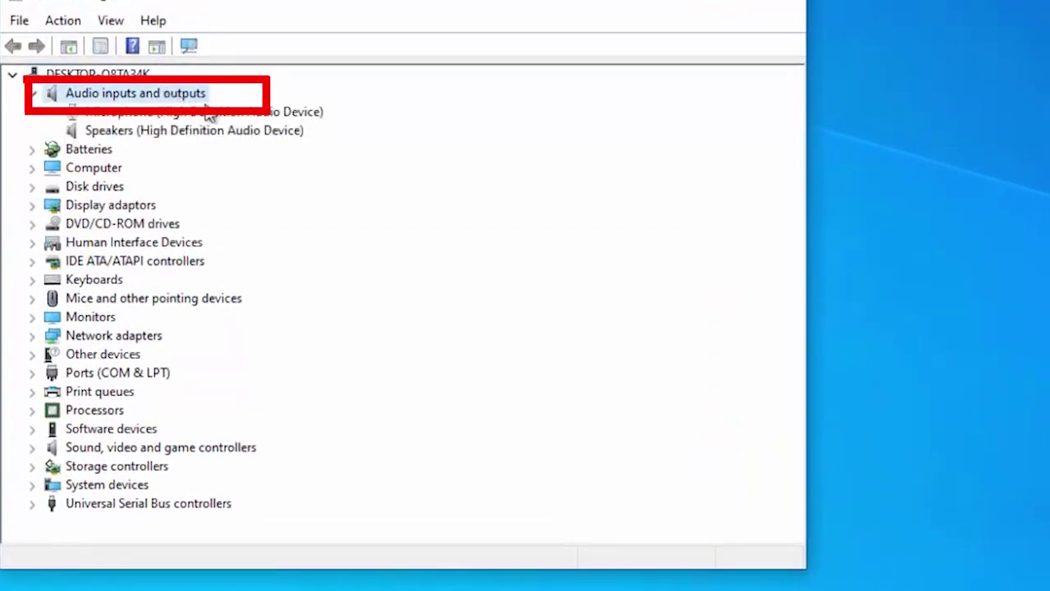
Start the driver update for the Microphone (High Definition Audio Device)
{"action": "left_click", "coordinate": [270, 111]}
{"action": "double_click", "coordinate": [182, 93]}
{"action": "double_click", "coordinate": [185, 95]}
{"action": "left_click", "coordinate": [267, 112]}
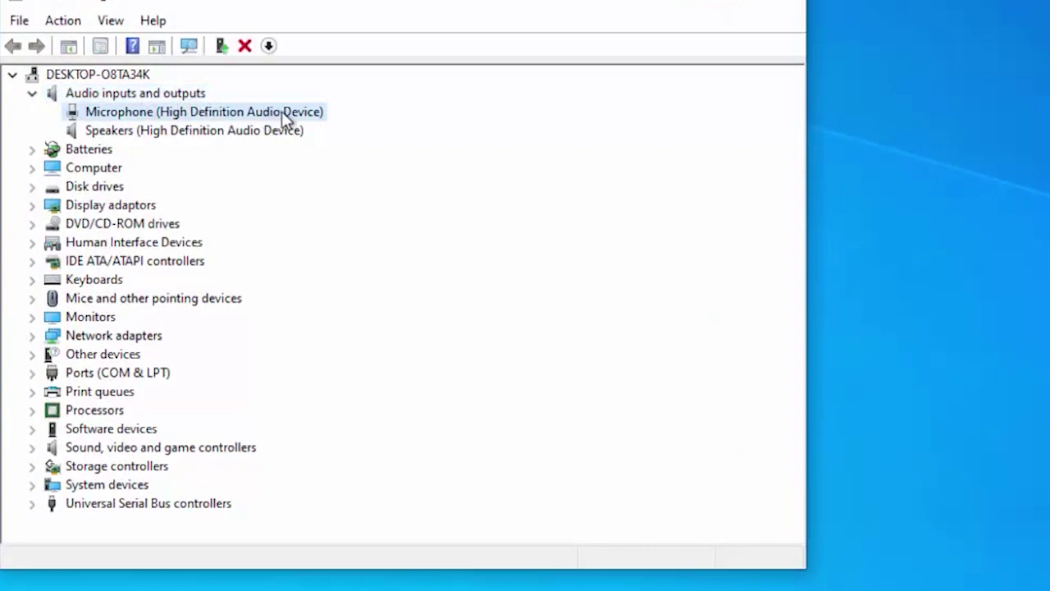
{"action": "right_click", "coordinate": [285, 115]}
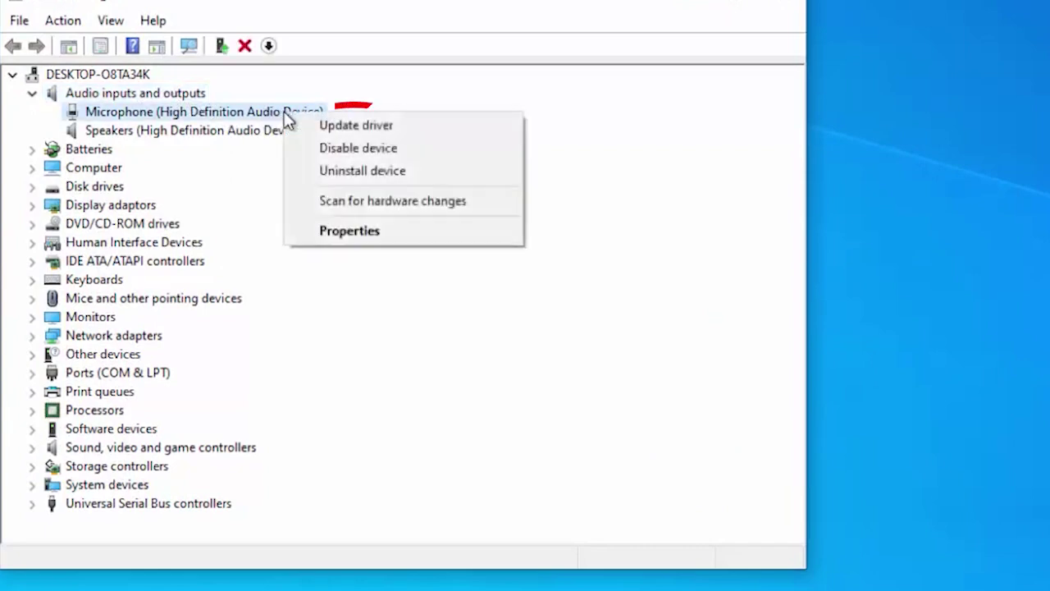
{"action": "left_click", "coordinate": [357, 125]}
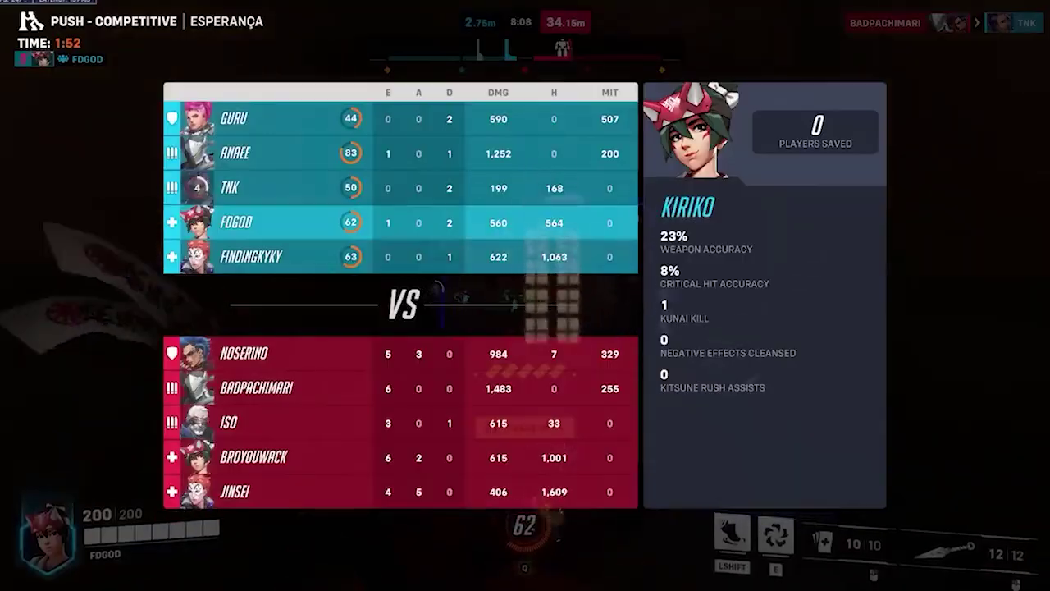
Close the scoreboard, walk into the plaza and swift-step toward the archway fight
{"action": "key", "text": "Tab"}
{"action": "key", "text": "w"}
{"action": "key", "text": "w"}
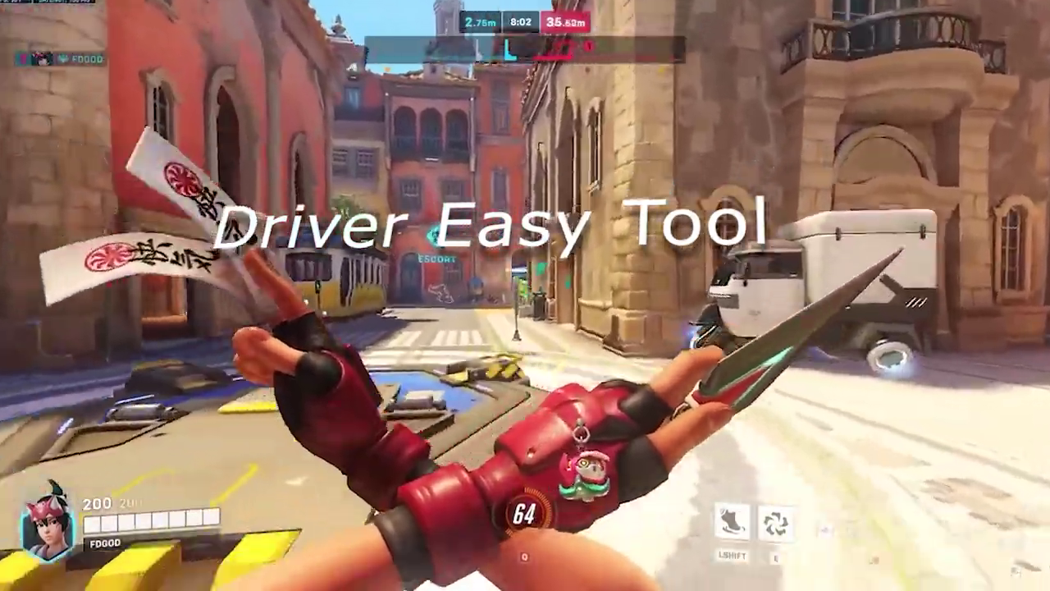
{"action": "key", "text": "shift"}
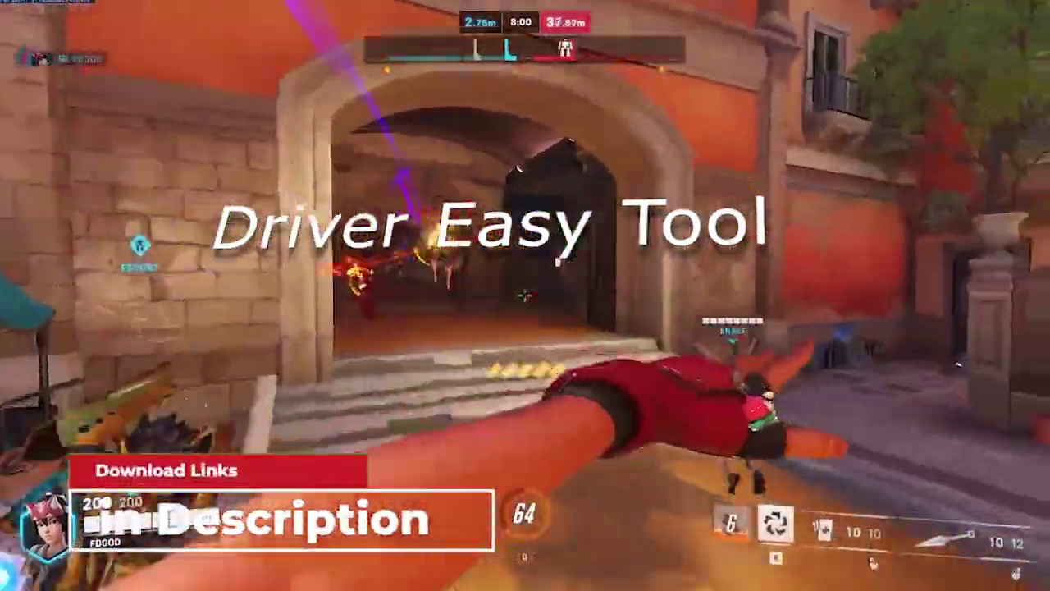